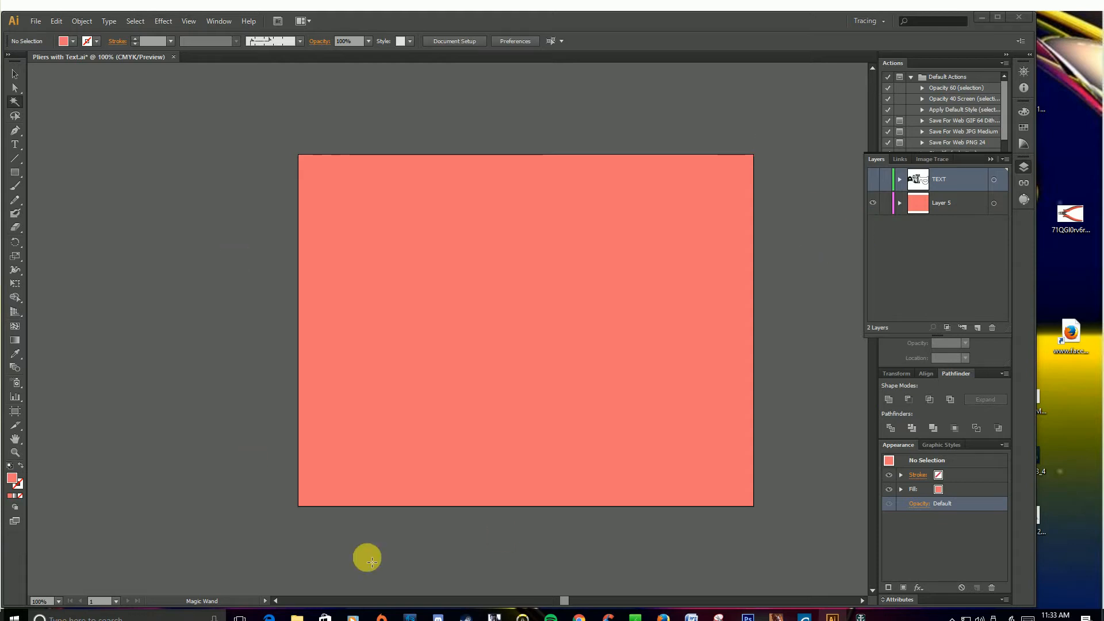
Create a new layer named PLIERS and place the pliers photo from the desktop on it.
click(976, 329)
double_click(943, 181)
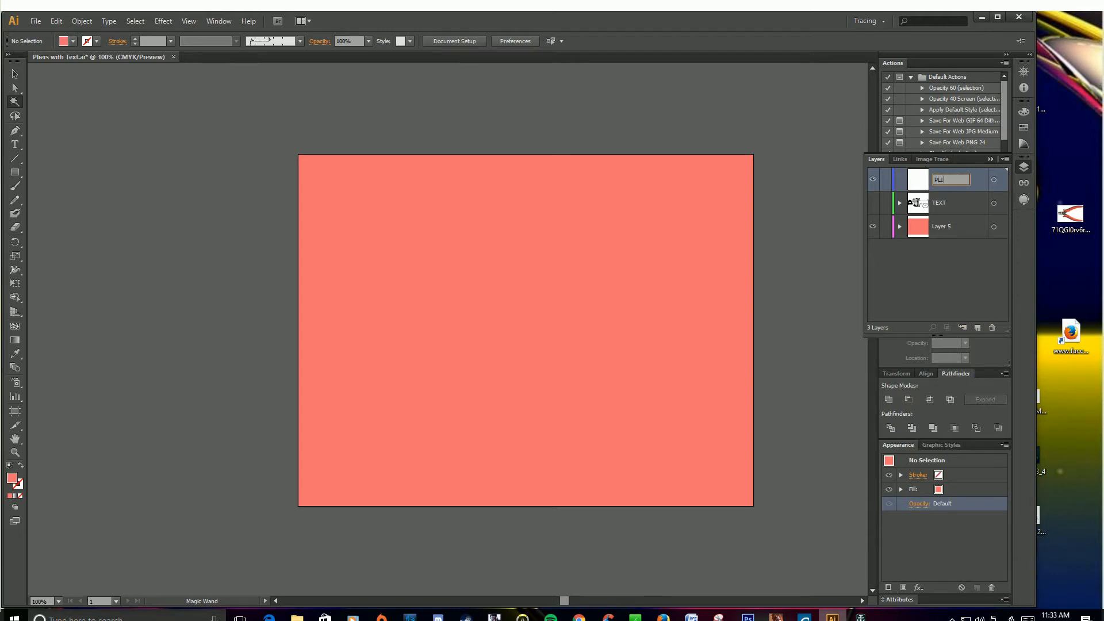
drag(1076, 216, 537, 298)
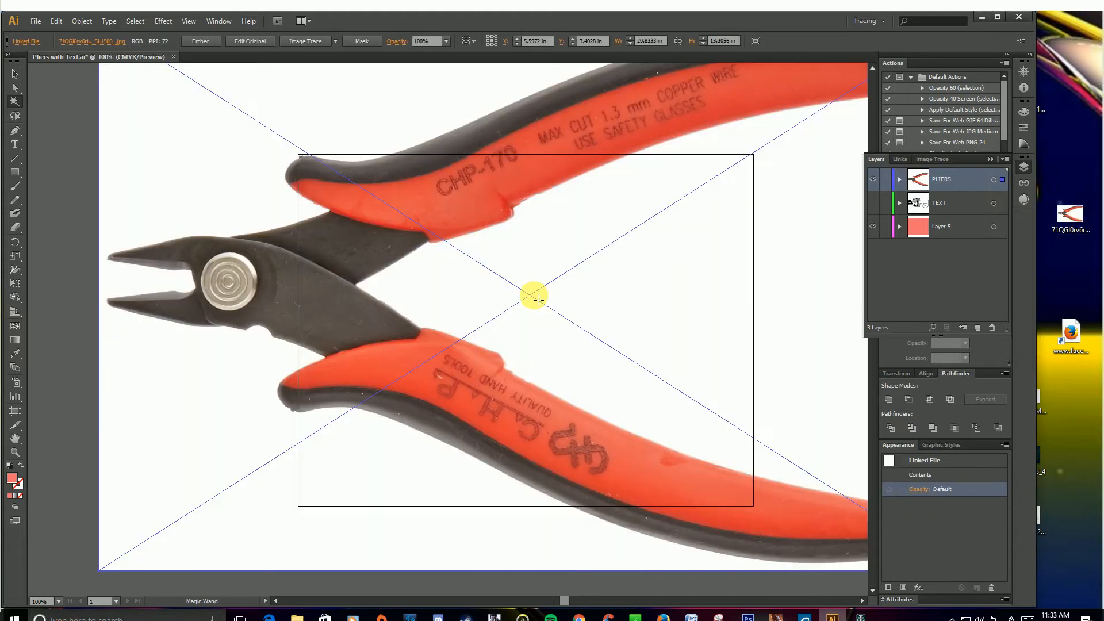
Scale the pliers photo down to about 8.47 by 5.41 in and centre it on the artboard.
key(ctrl+minus)
key(ctrl+minus)
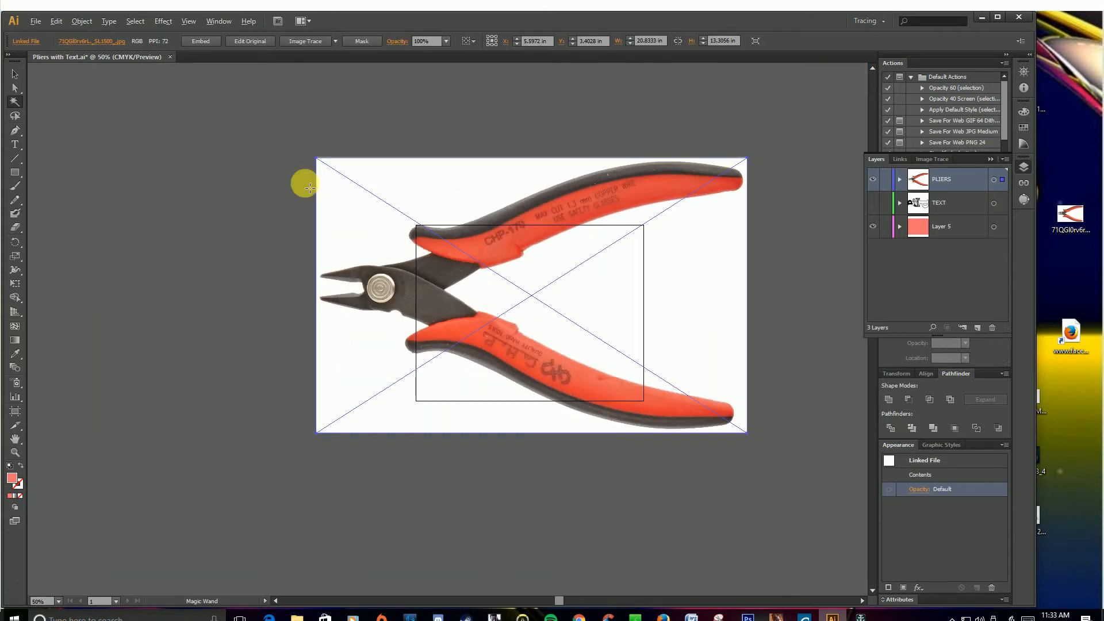
click(18, 72)
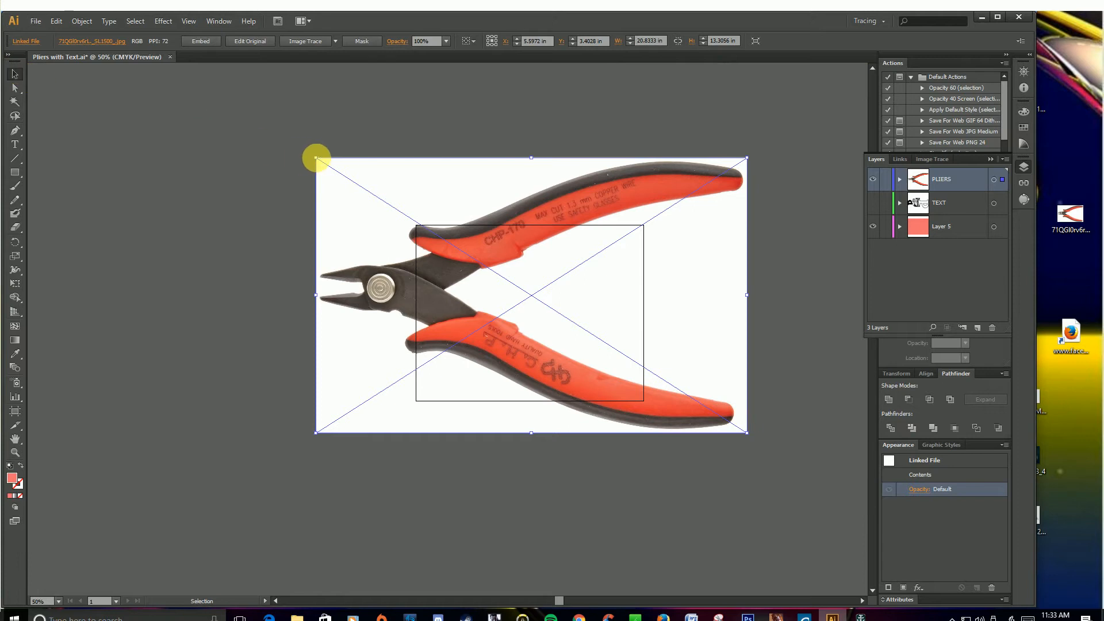
drag(318, 159, 571, 320)
drag(644, 364, 526, 305)
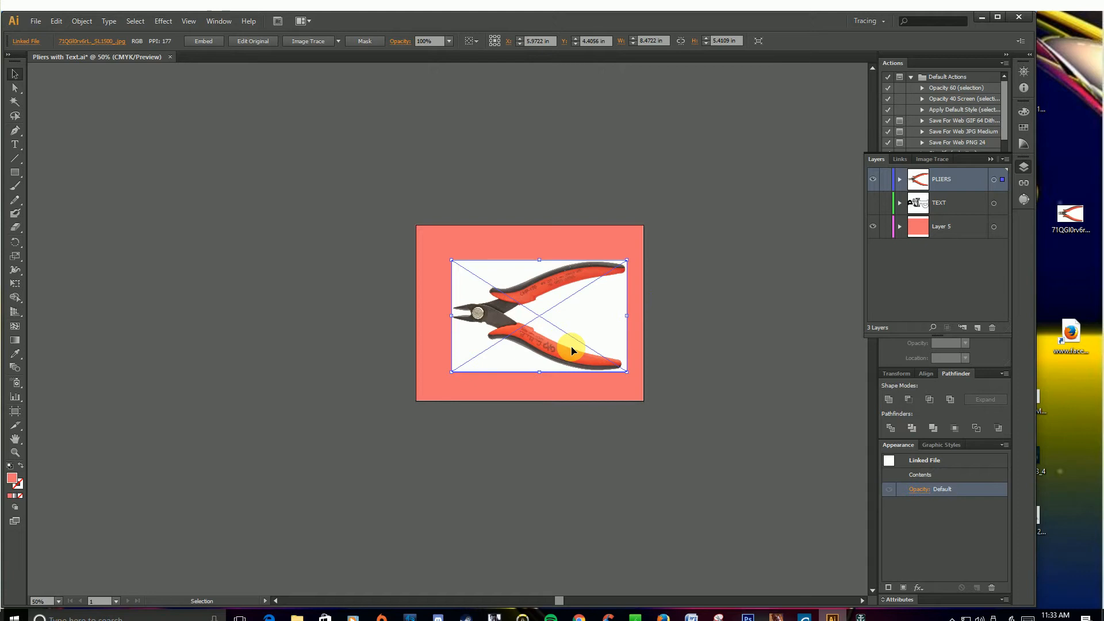
scroll(560, 315, up, 3)
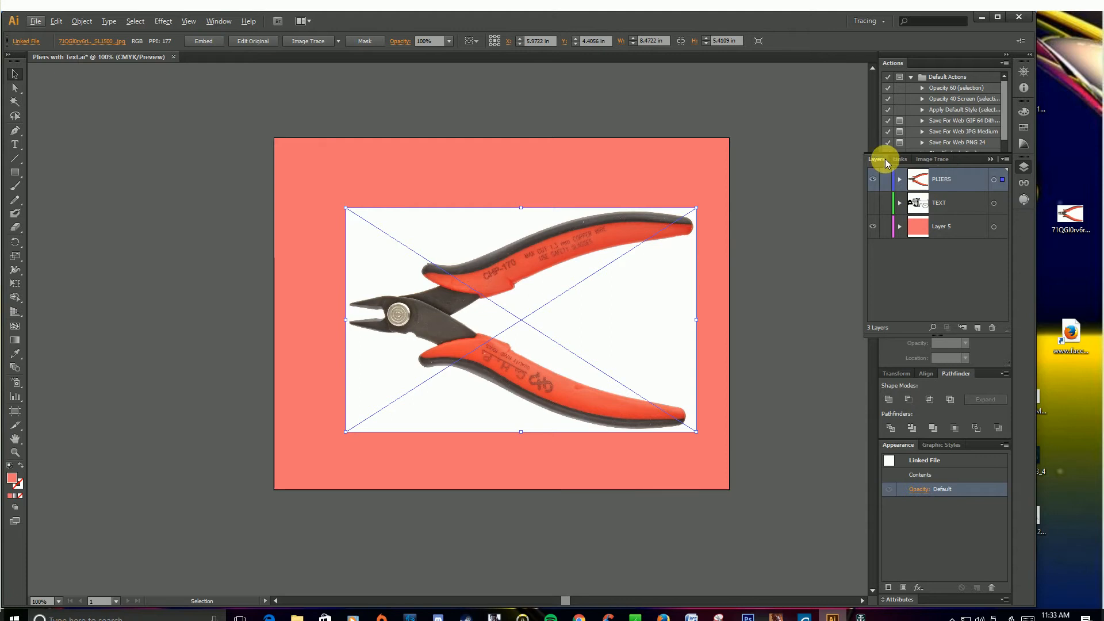
Image Trace the pliers photo with the Silhouettes preset.
click(927, 161)
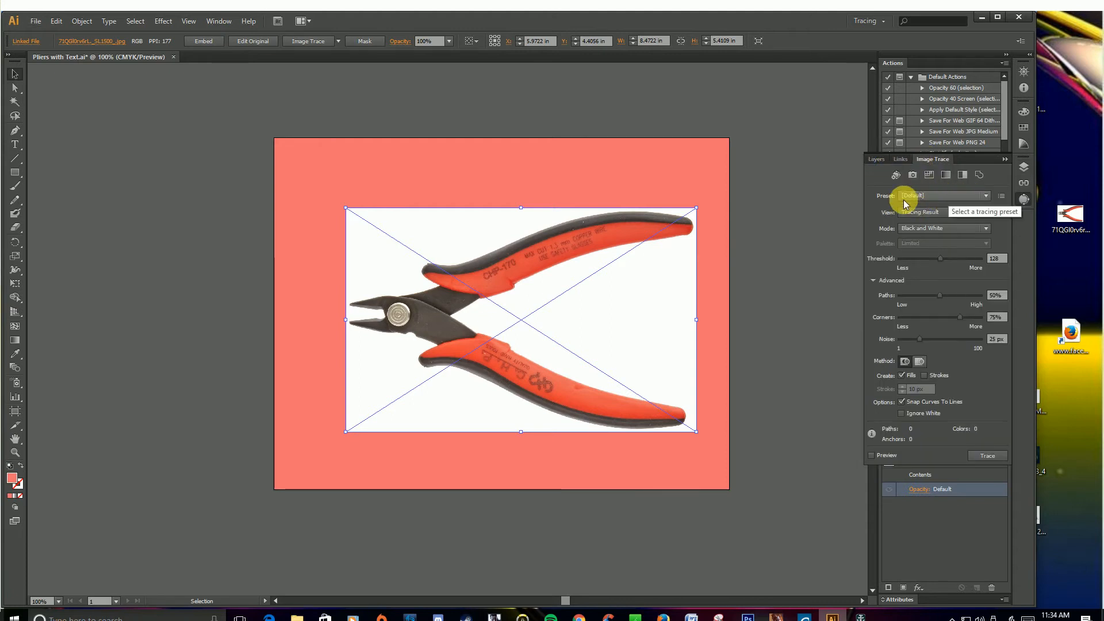
click(985, 195)
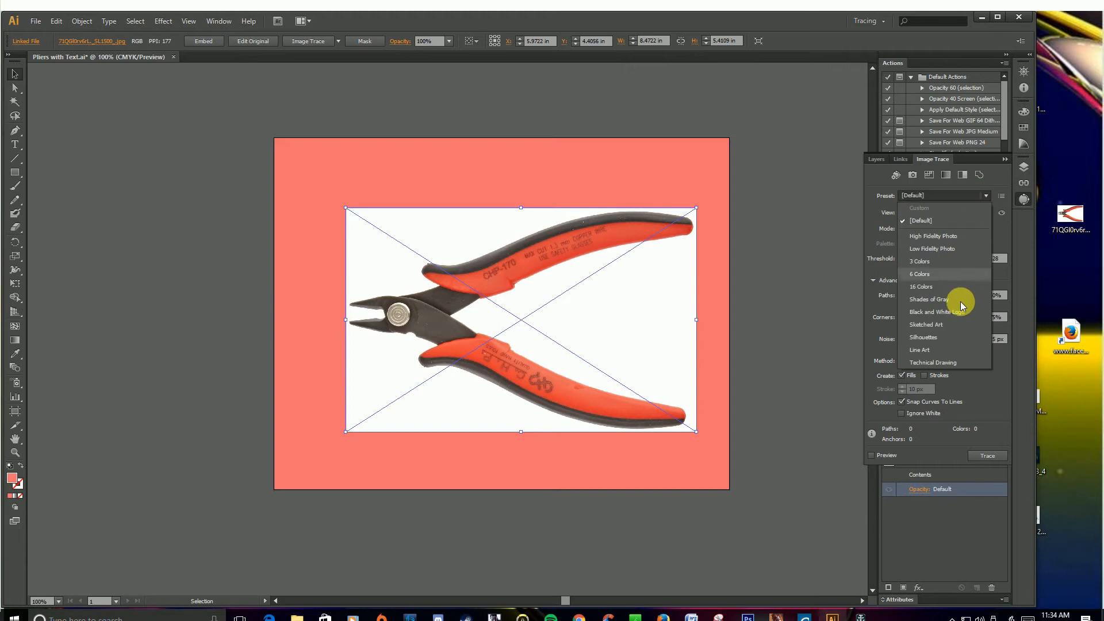
click(960, 337)
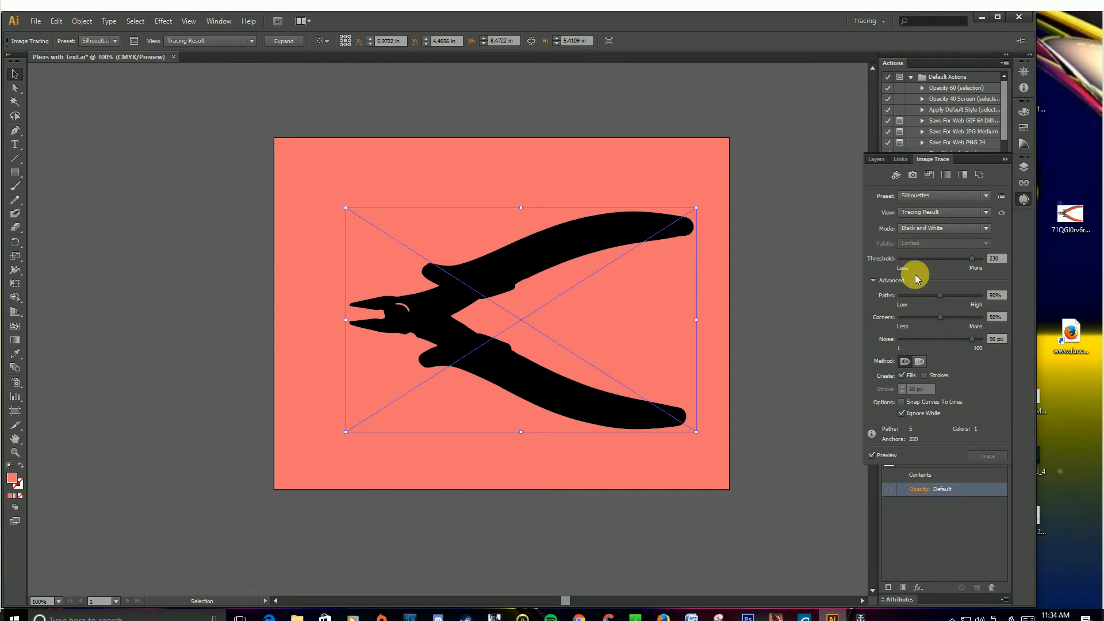
Set the trace's Threshold to 250 and Paths to 26%.
scroll(424, 305, up, 2)
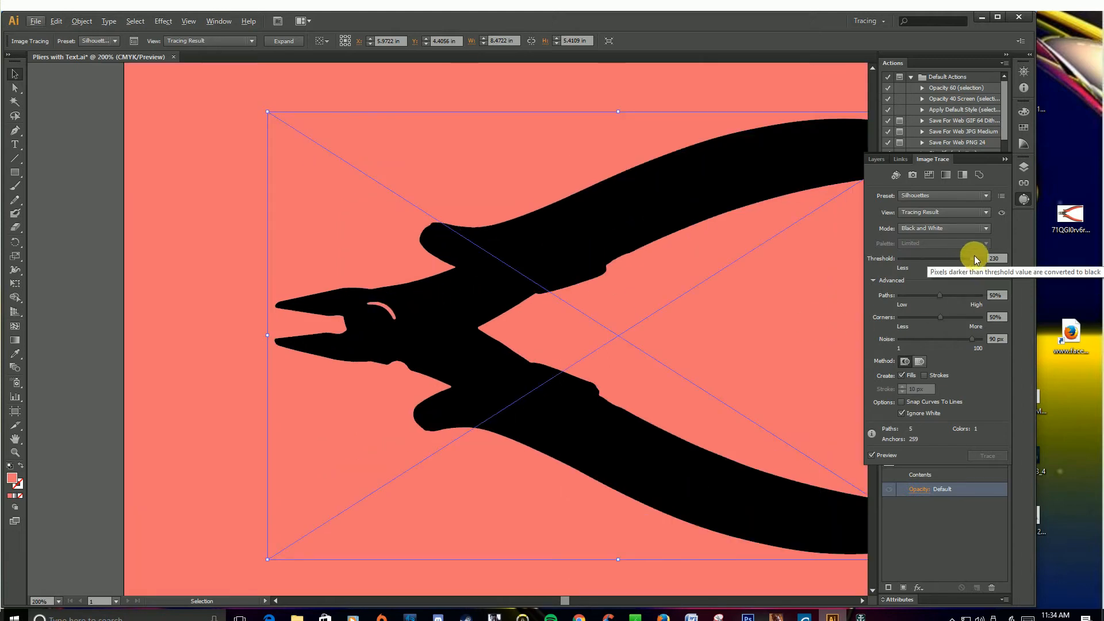
drag(971, 257, 929, 257)
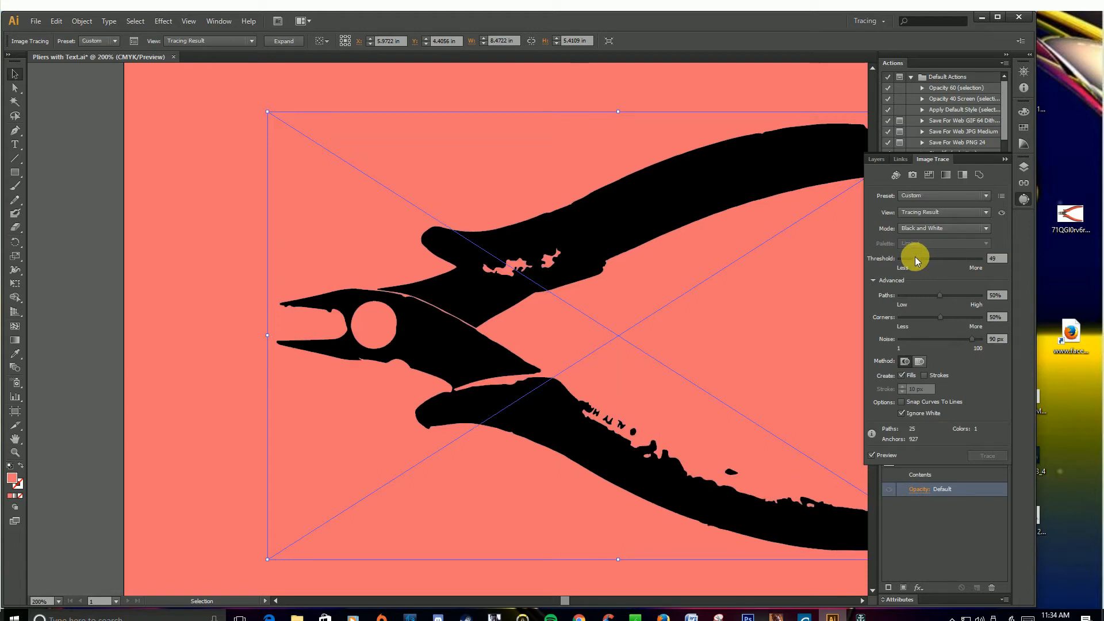
drag(912, 257, 962, 258)
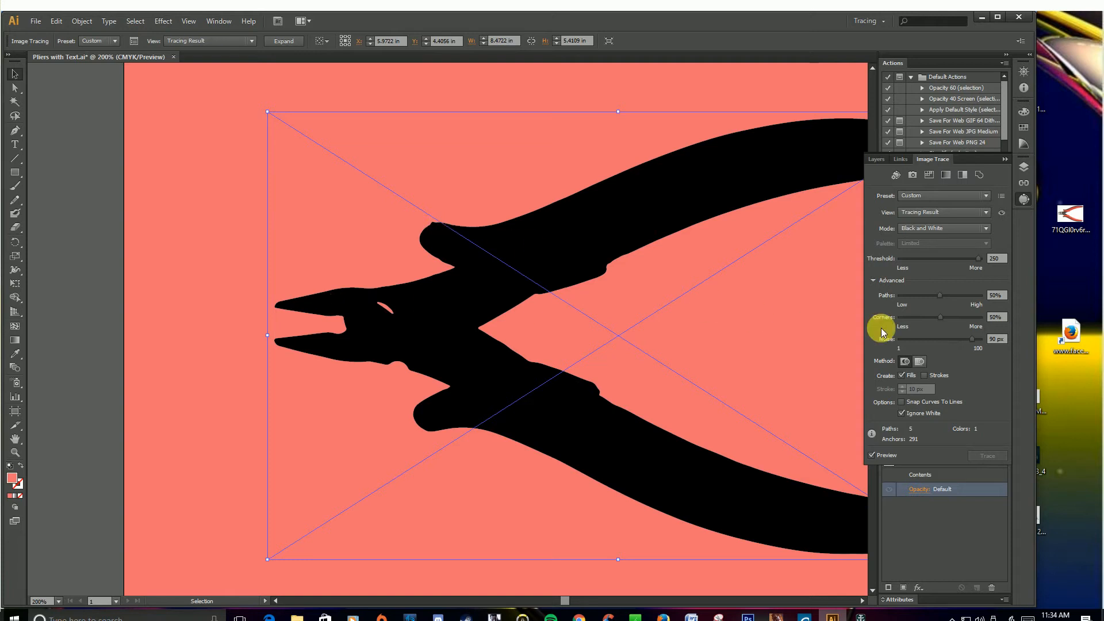
drag(940, 295, 919, 296)
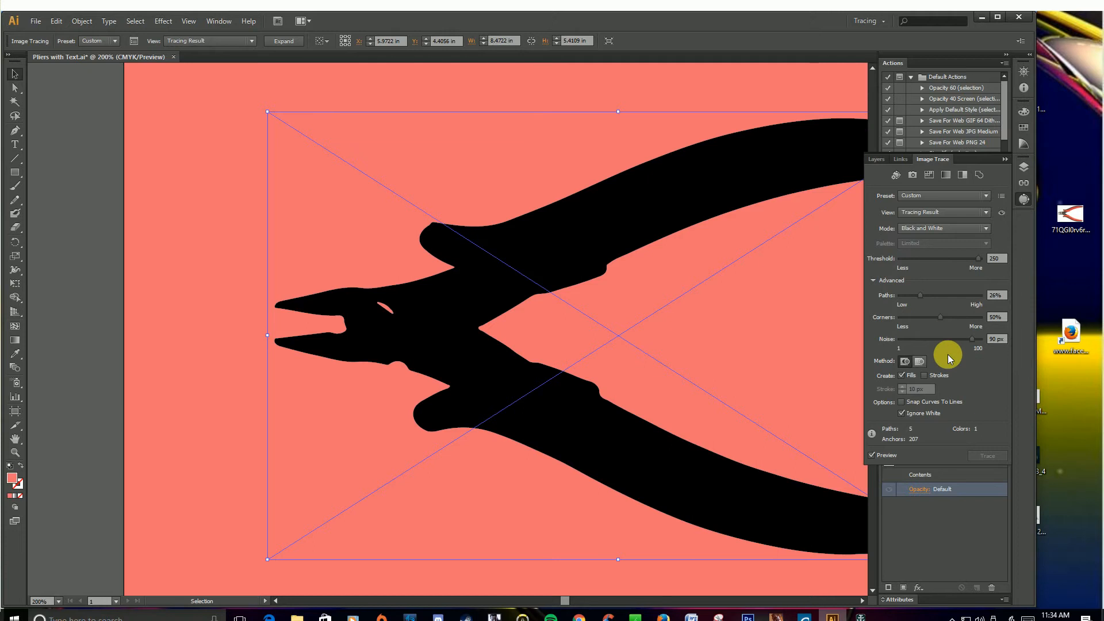
Turn off Ignore White and turn on Snap Curves To Lines for the pliers trace.
click(902, 414)
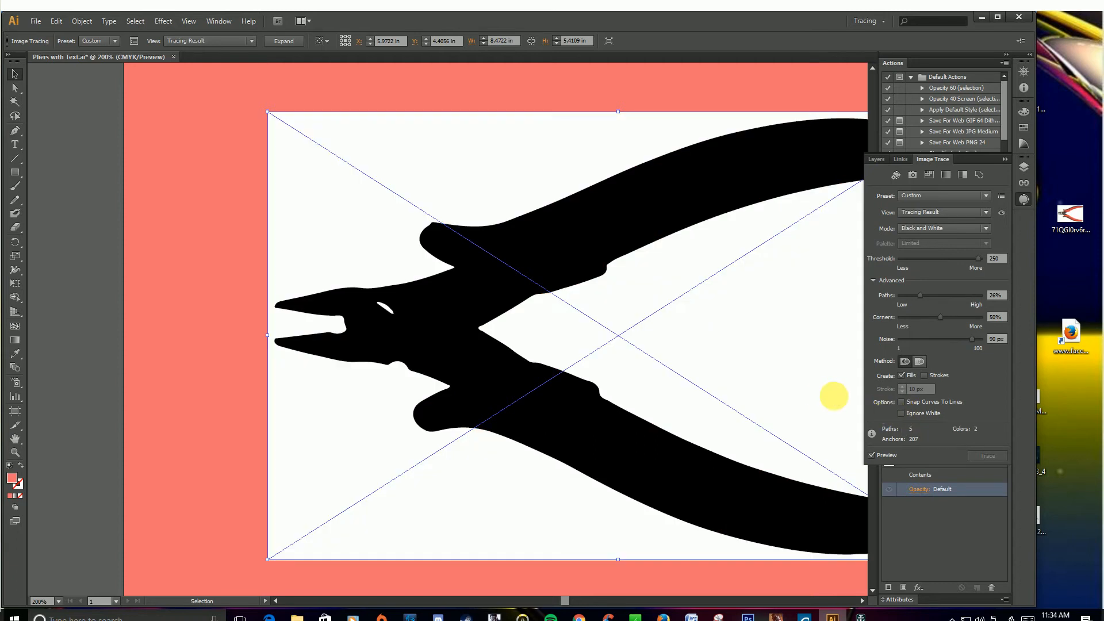
scroll(771, 384, down, 1)
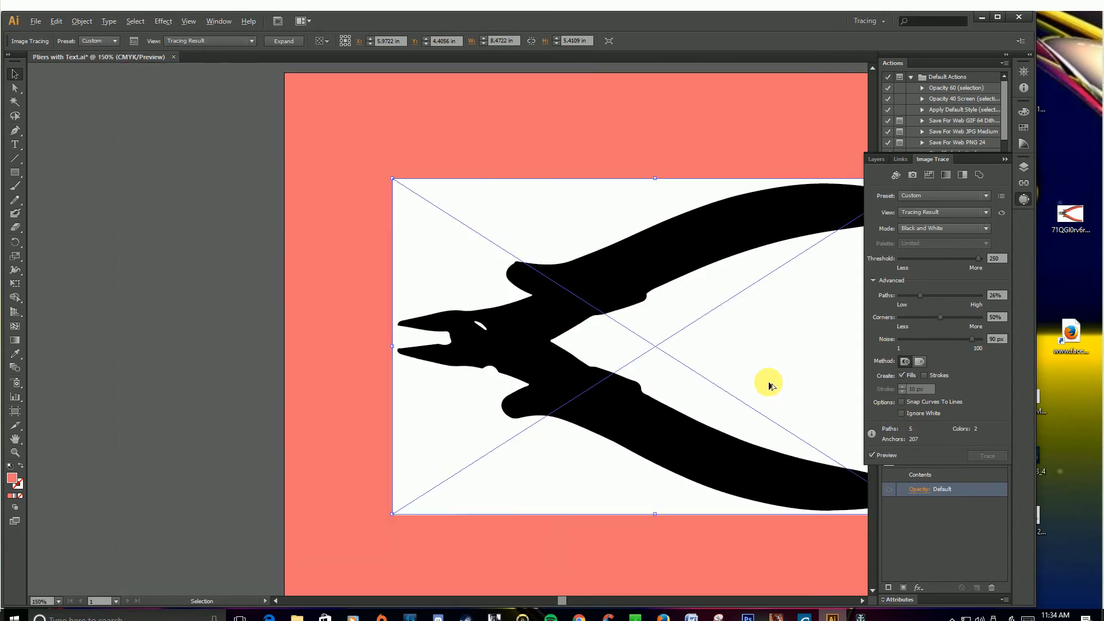
drag(739, 369, 621, 357)
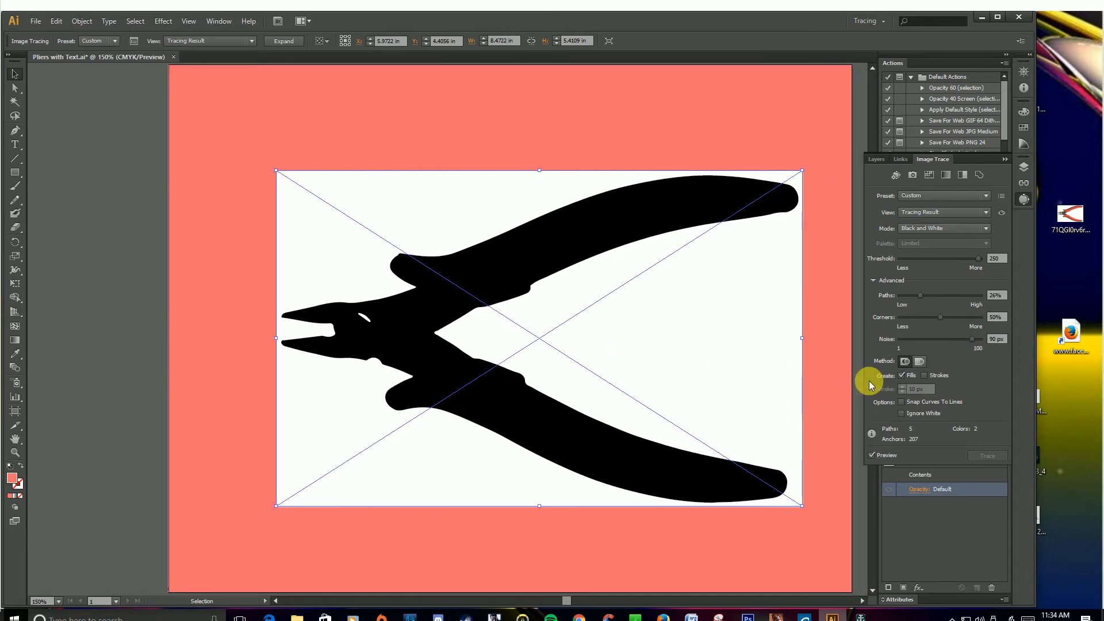
click(901, 401)
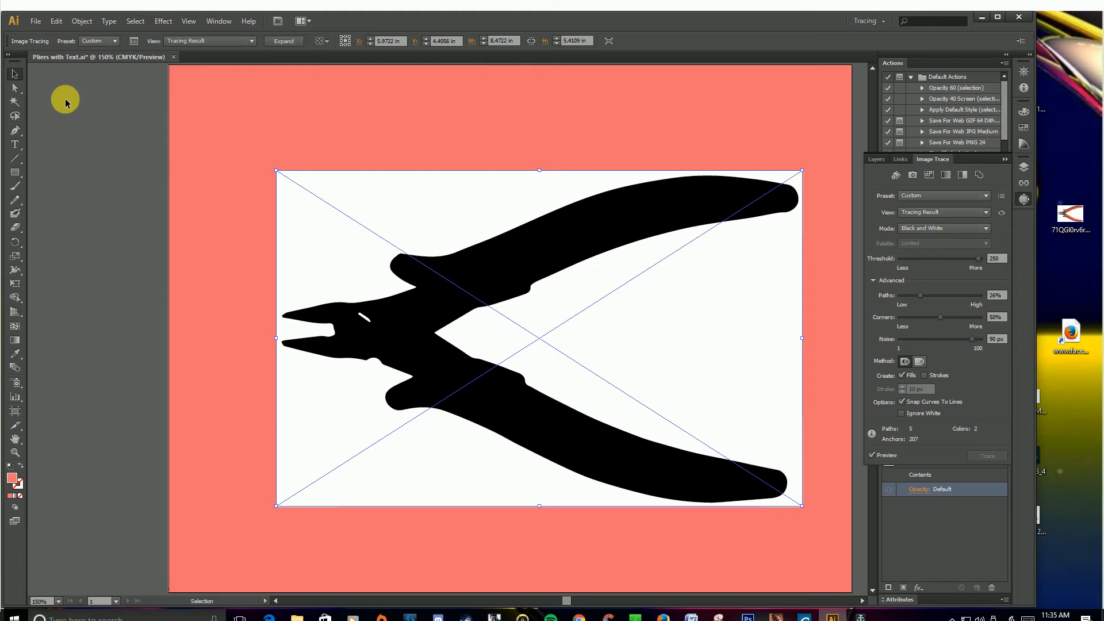
Expand the traced pliers with the Object and Fill options to get editable paths.
click(874, 159)
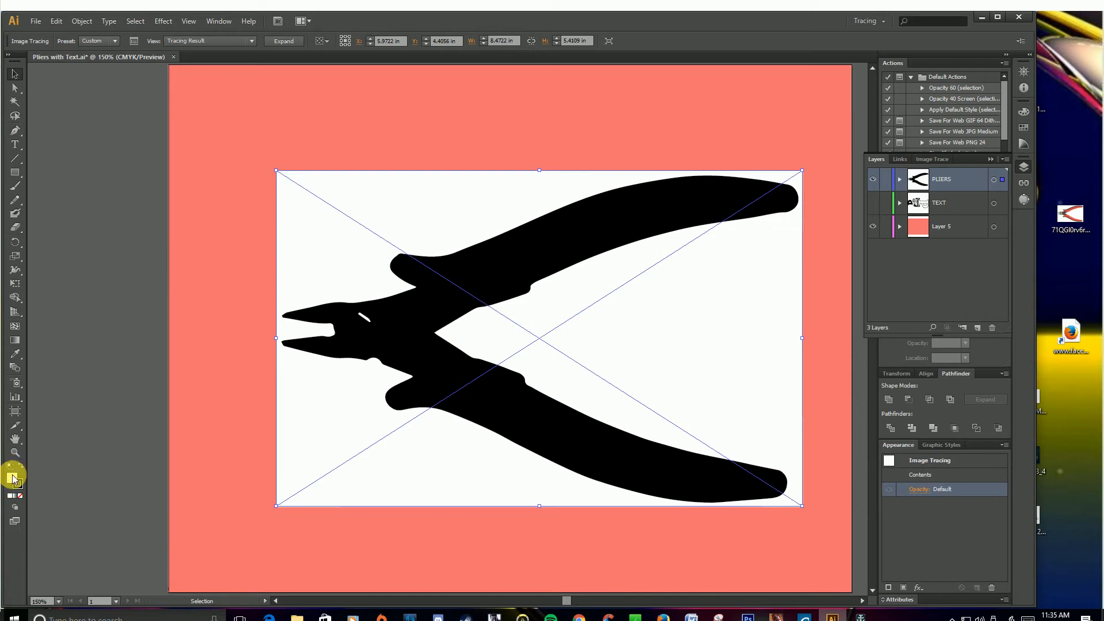
click(20, 465)
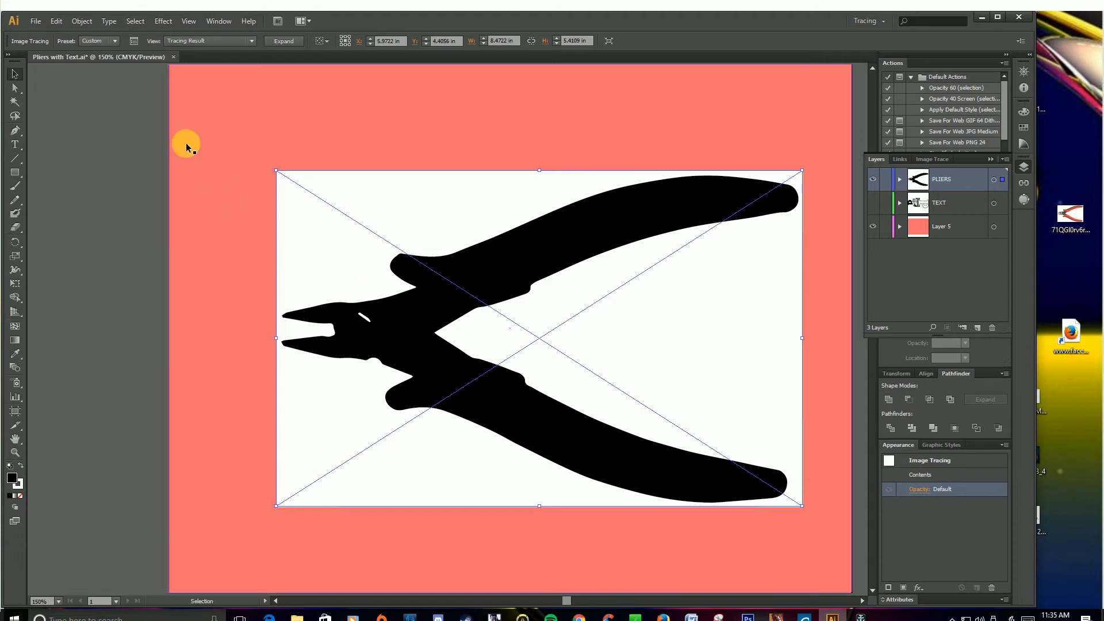
click(83, 22)
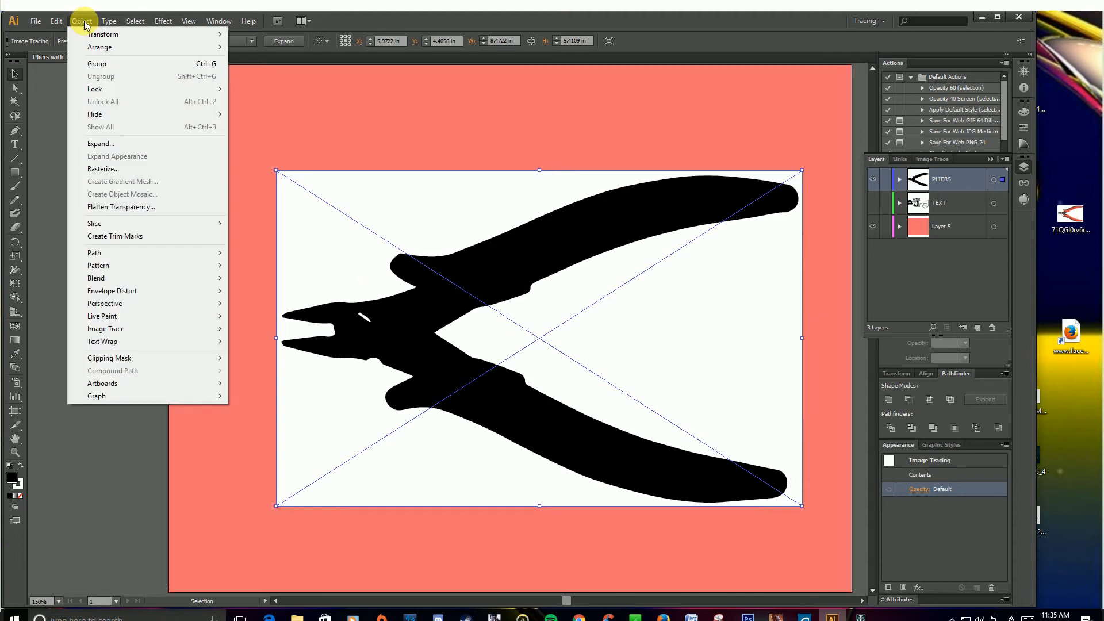
click(113, 145)
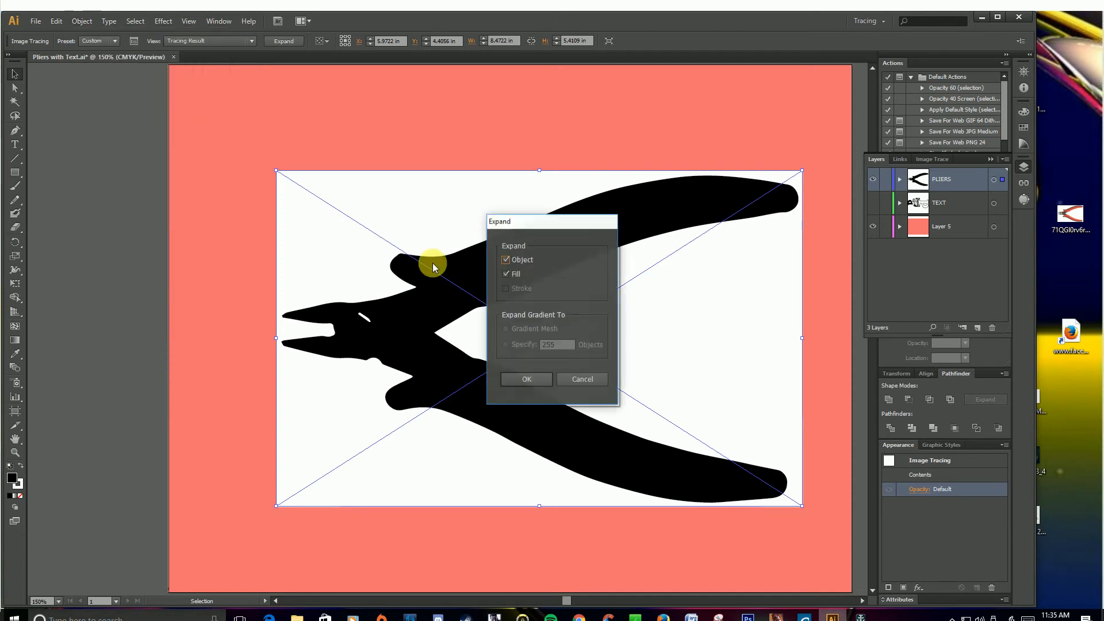
click(522, 381)
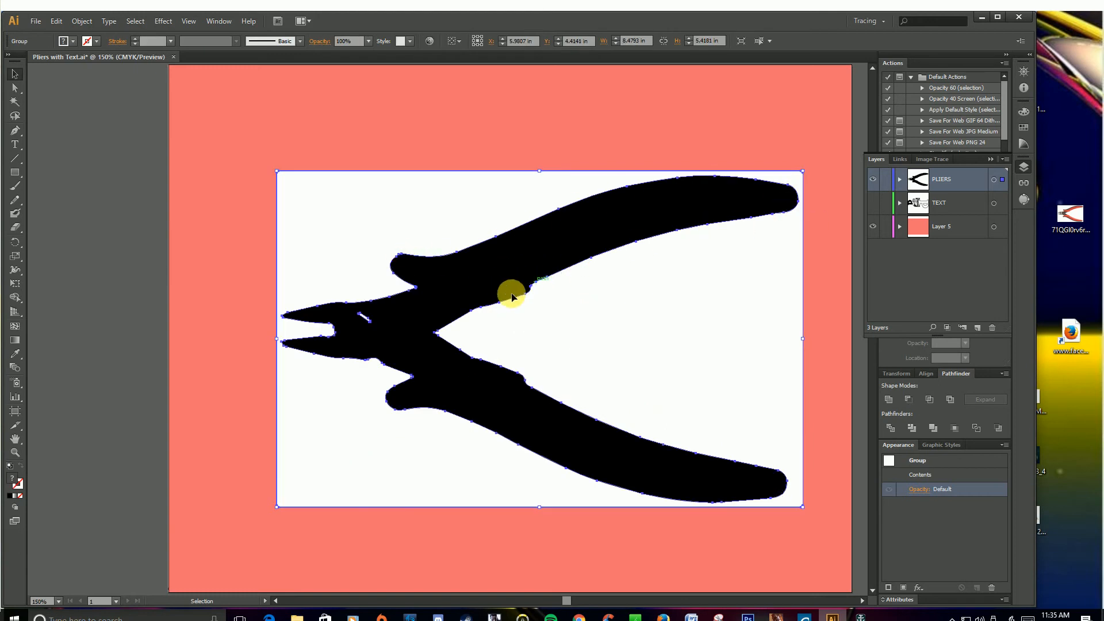
Select the white areas around the pliers with the Magic Wand and clear them.
click(15, 103)
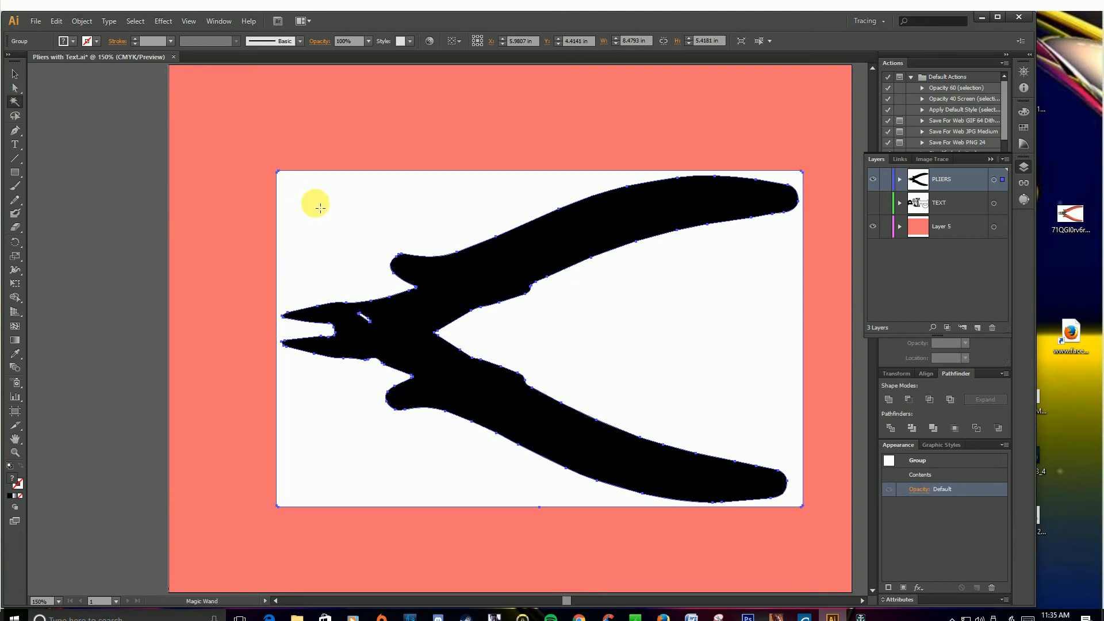
click(380, 221)
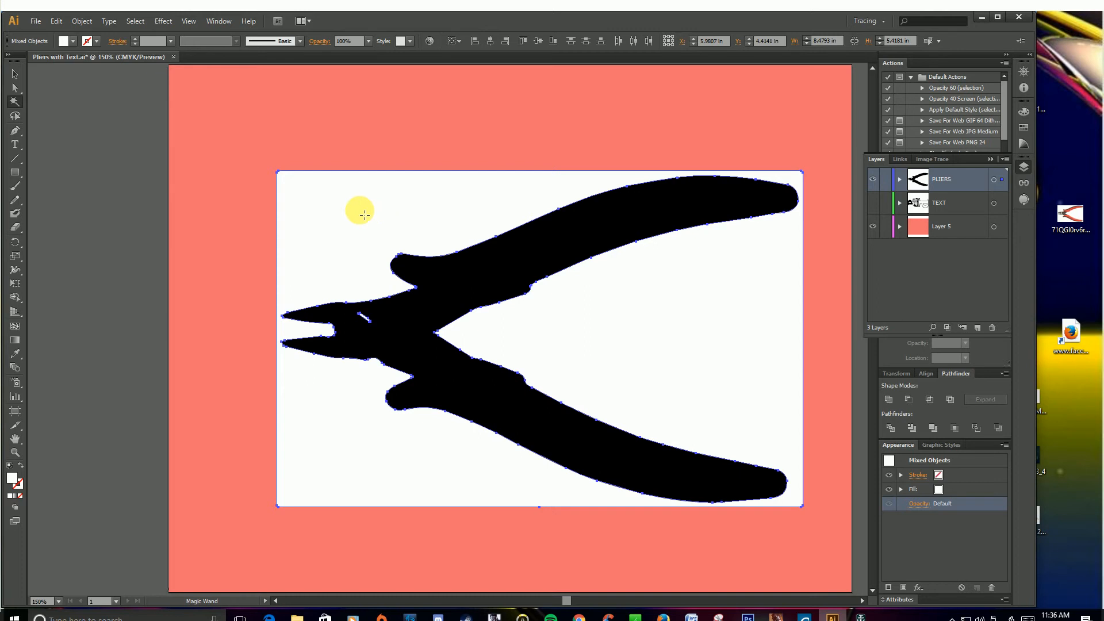
click(56, 20)
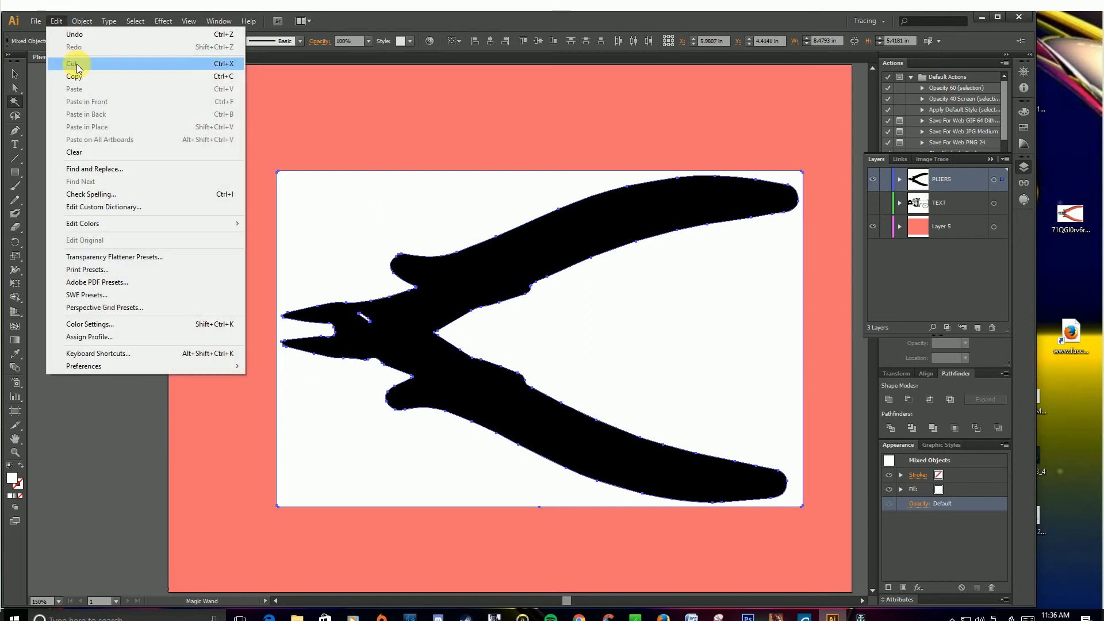
click(80, 152)
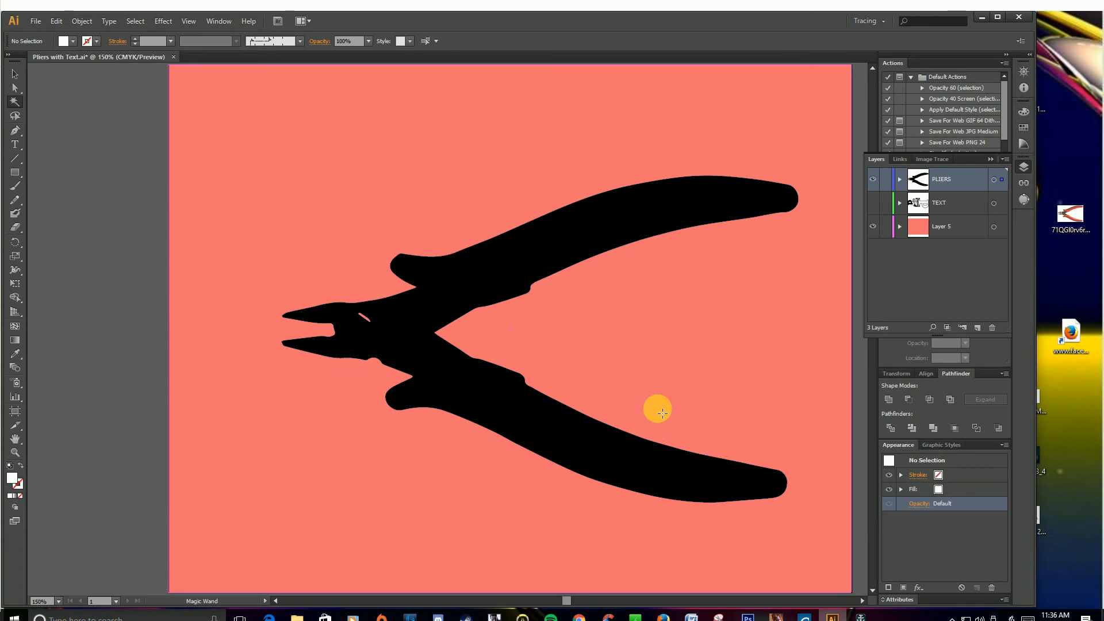
Select the whole pliers shape and swap its fill and stroke to a white fill with a black outline.
click(567, 243)
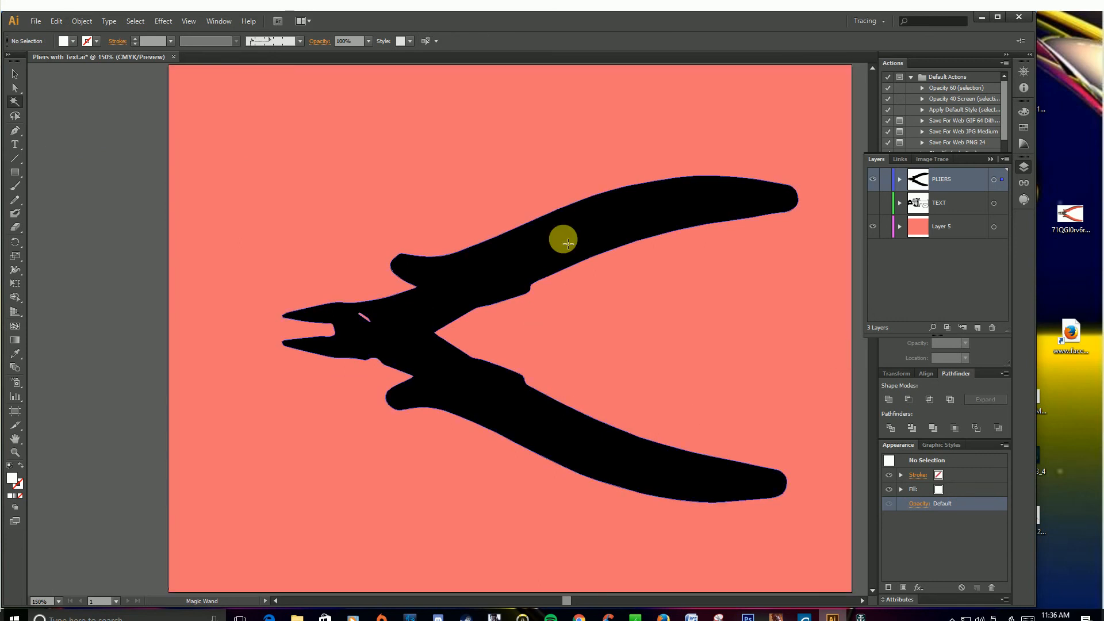
click(14, 74)
click(444, 275)
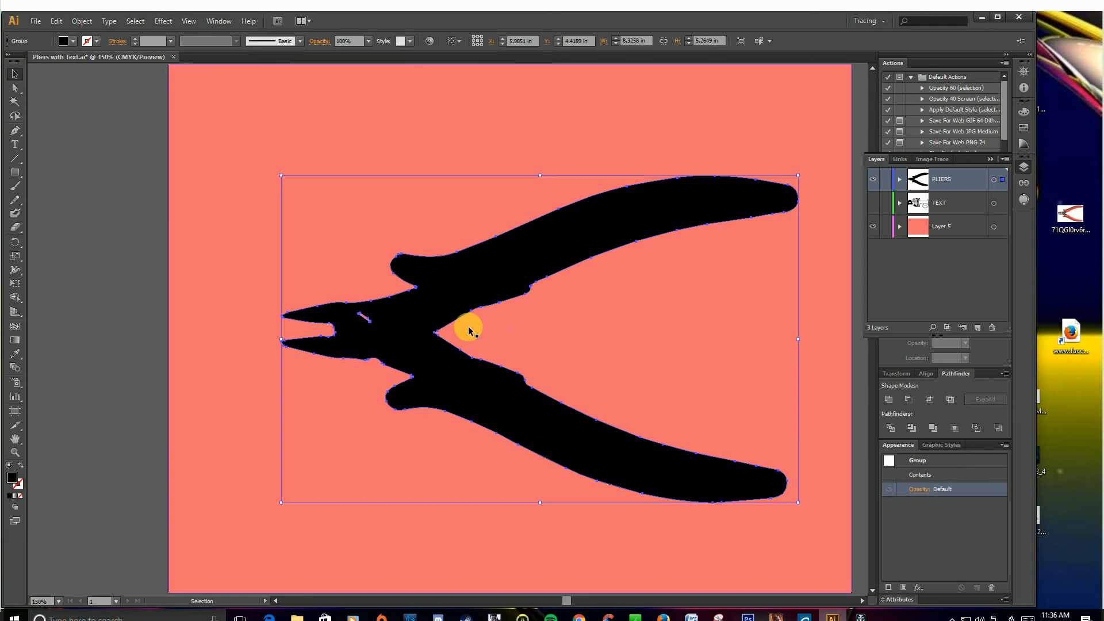
click(14, 469)
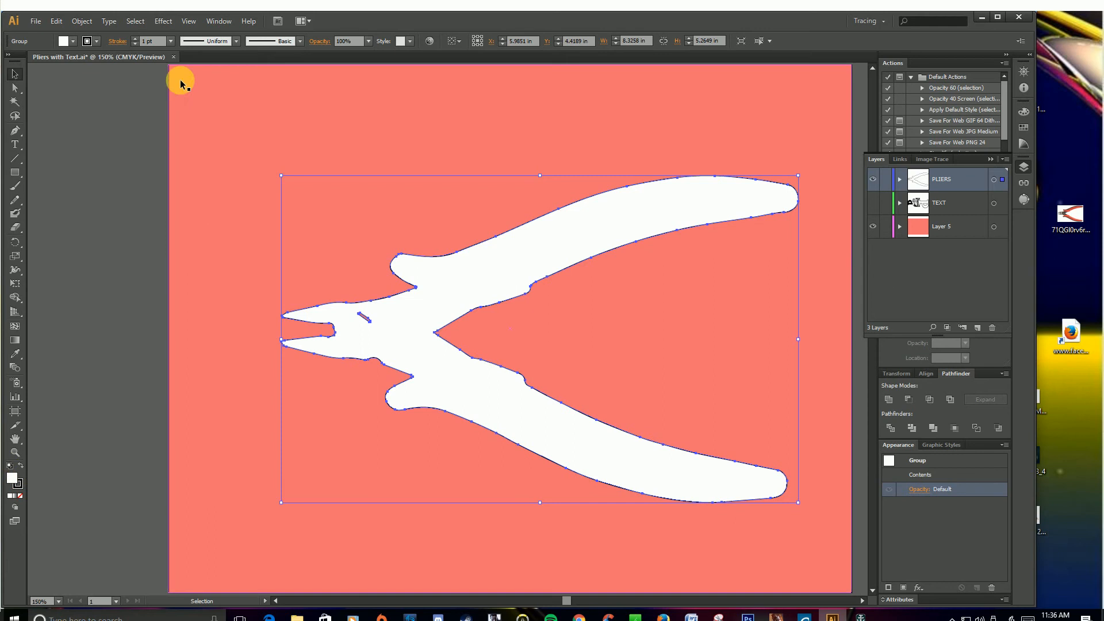
Increase the pliers outline's stroke weight to 5 pt, keeping the white fill and black stroke.
click(135, 39)
click(135, 38)
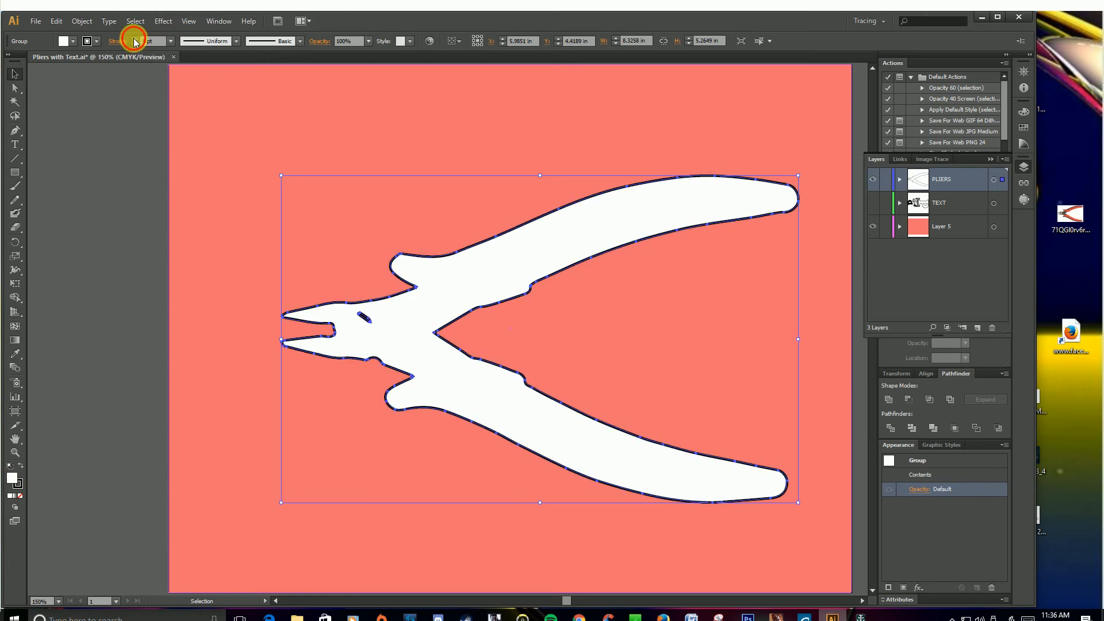
click(135, 38)
click(135, 38)
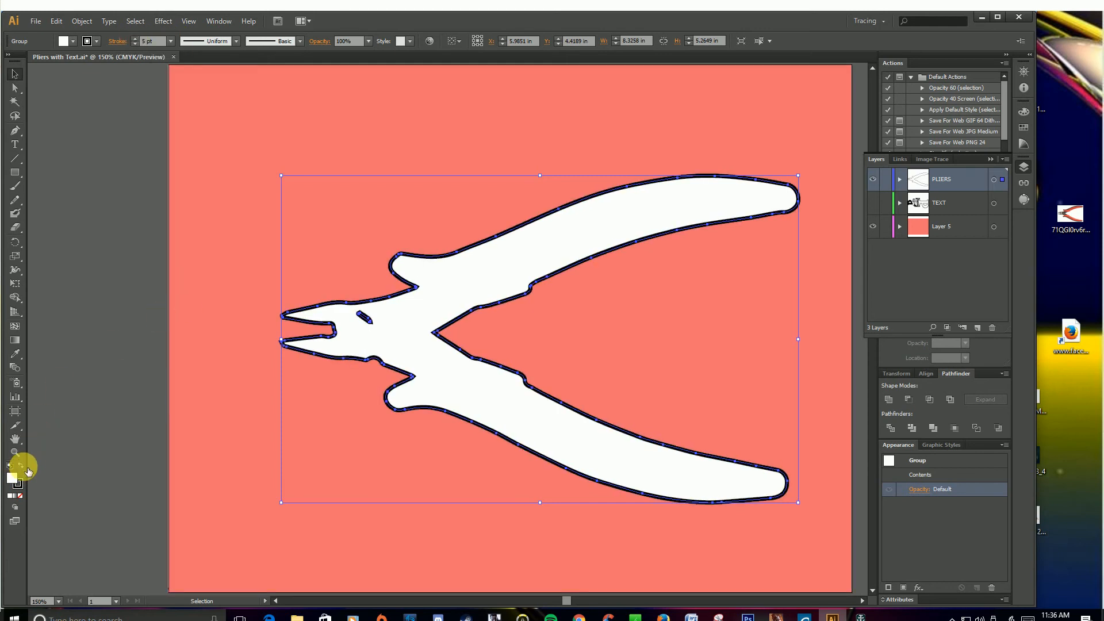
click(21, 464)
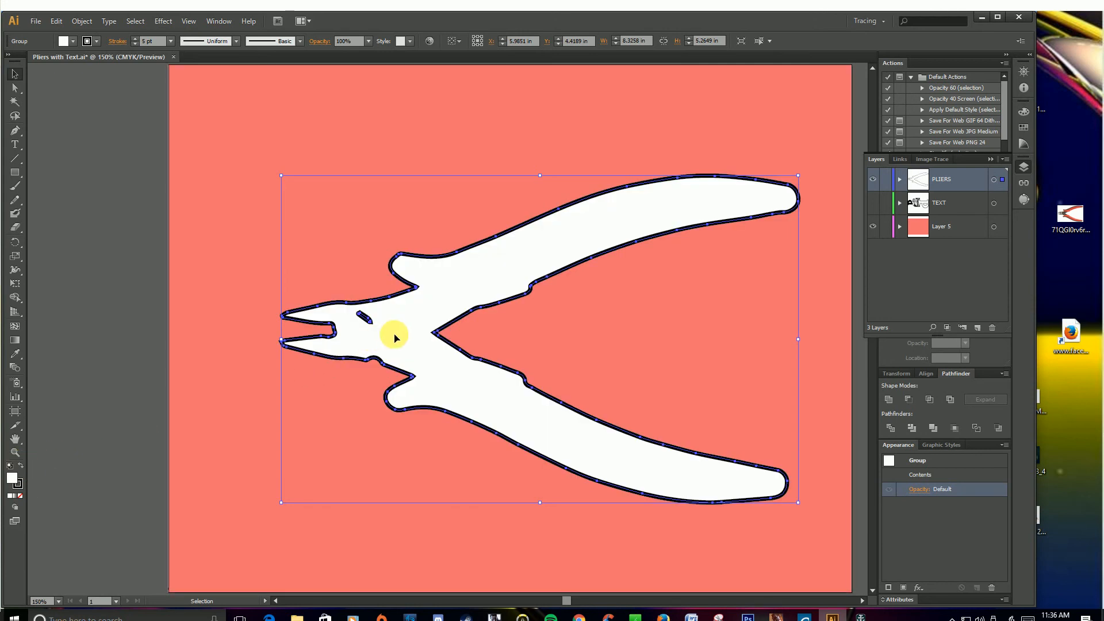
Set the pliers' stroke to white and paint over the small slanted mark near the jaws with the Blob Brush.
scroll(360, 327, up, 1)
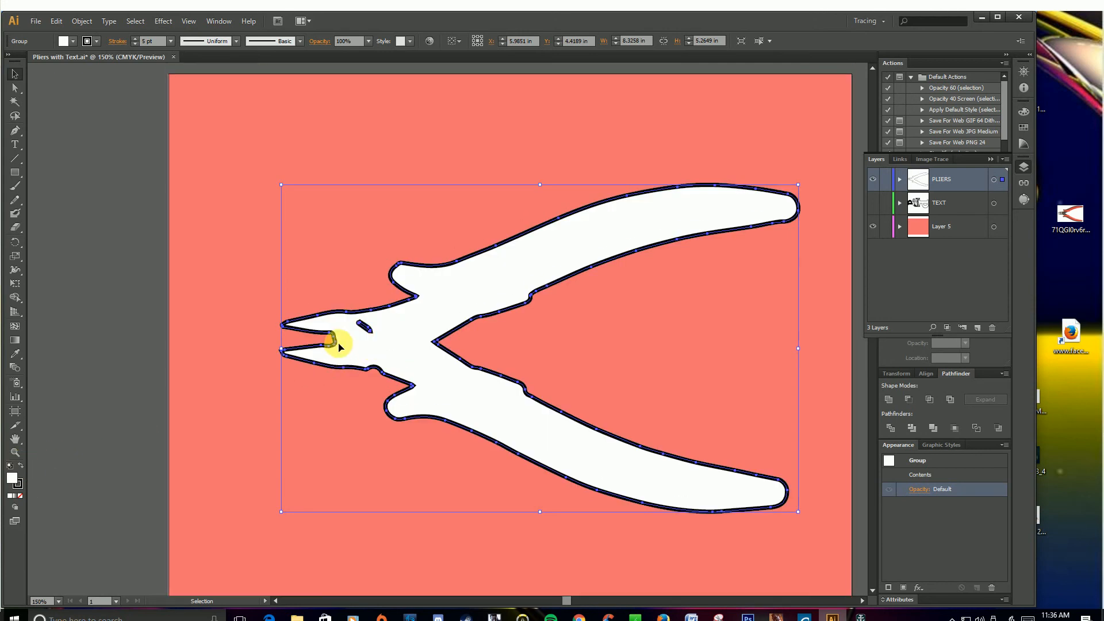
scroll(340, 352, up, 1)
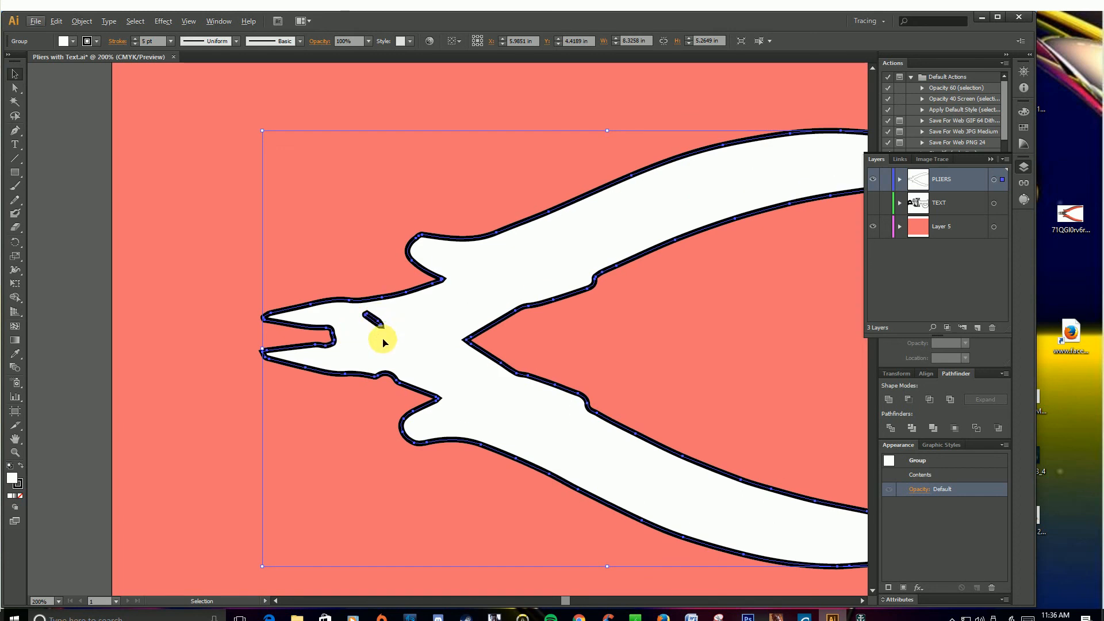
click(15, 215)
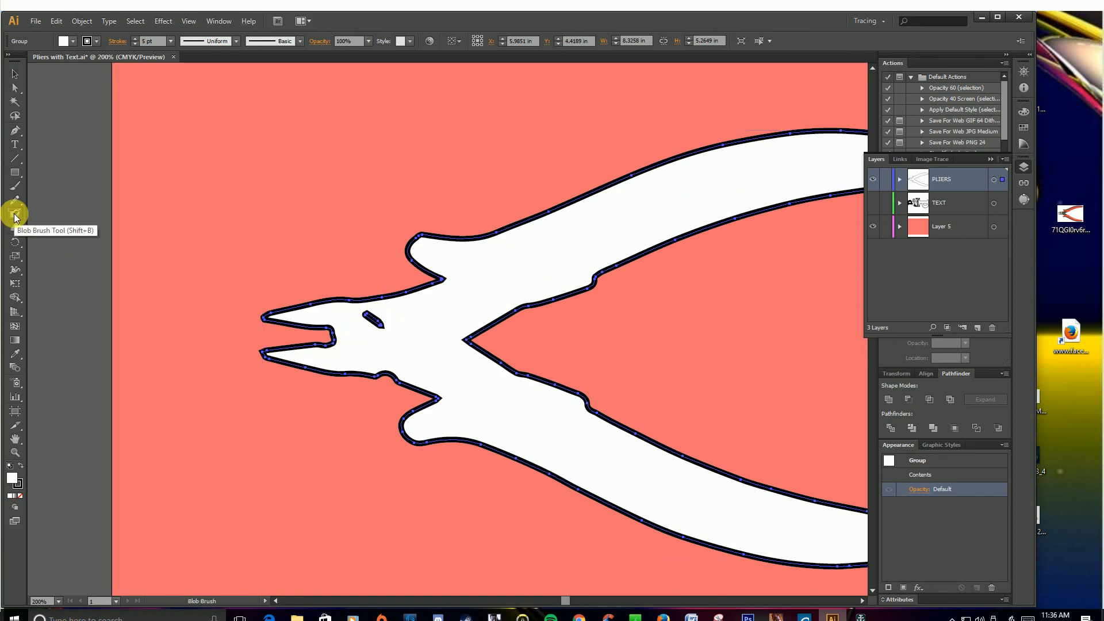
click(96, 43)
click(25, 62)
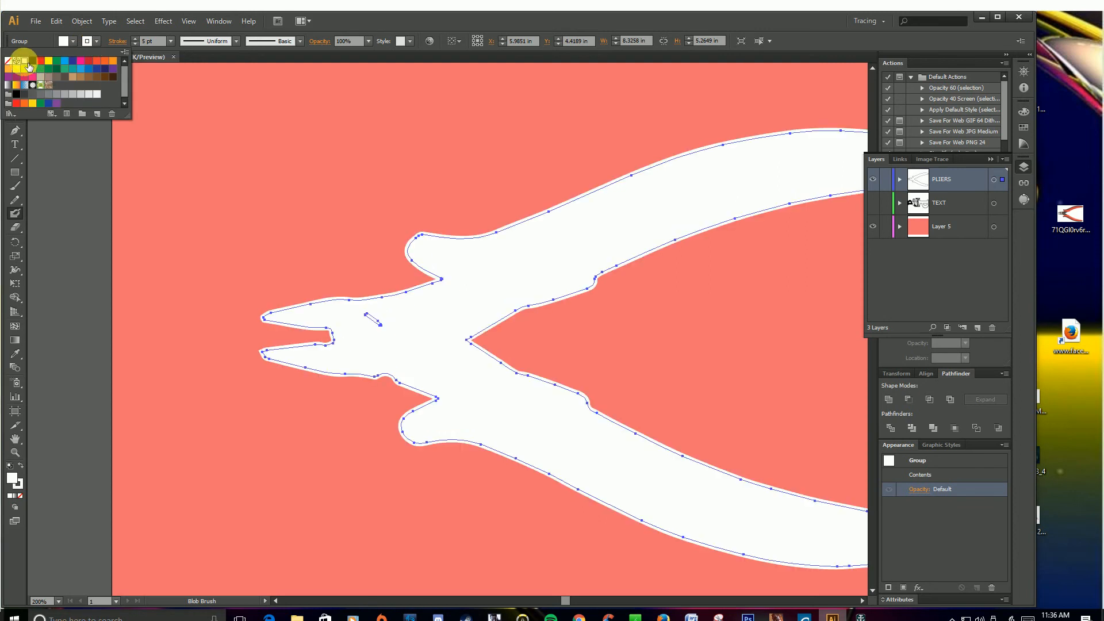
click(365, 316)
drag(367, 317, 387, 332)
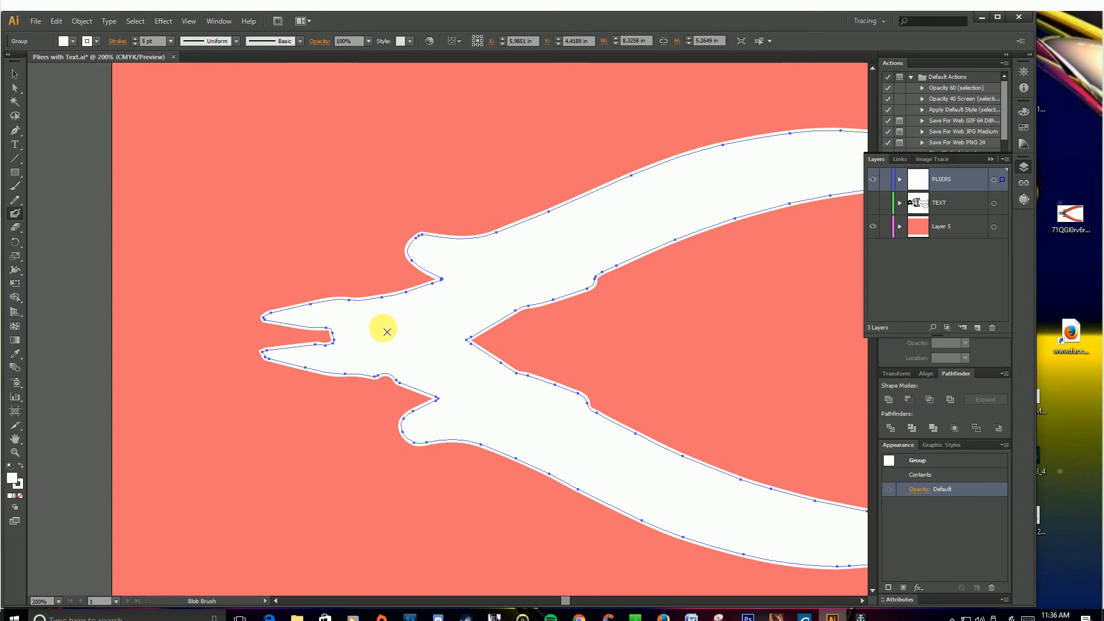
key(ctrl+shift+a)
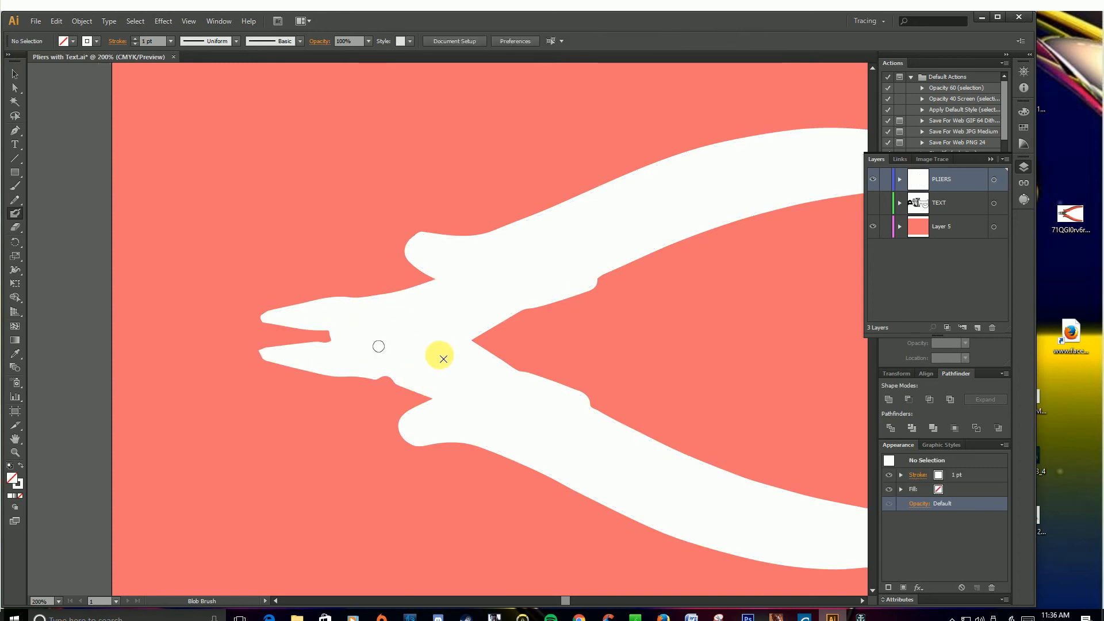
Select the pliers group and merge the small slanted mark into the body with the Shape Builder.
click(15, 75)
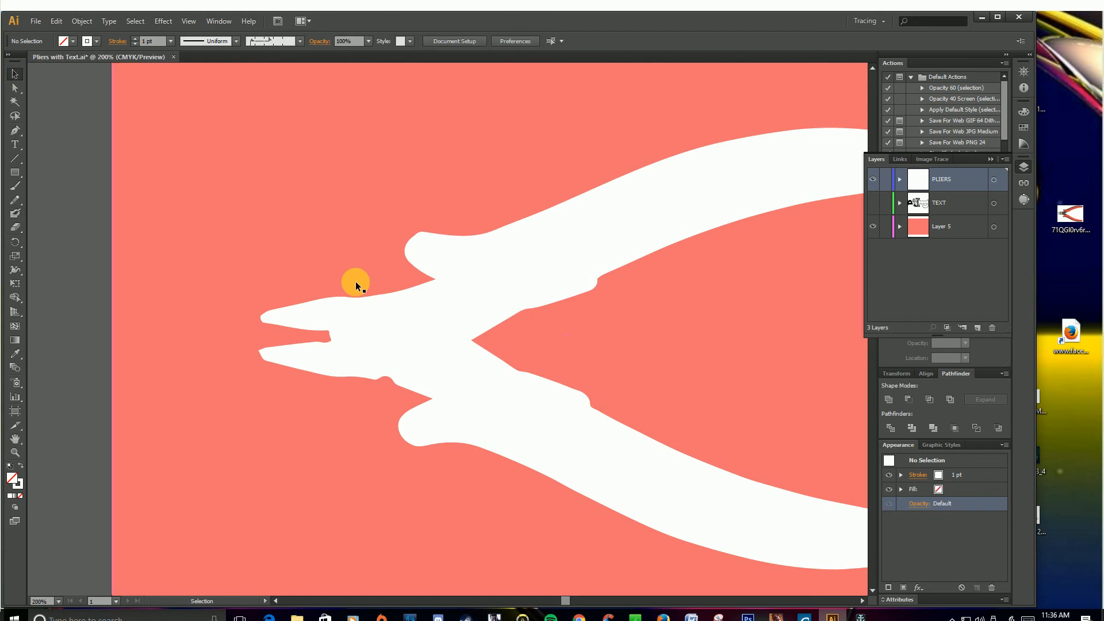
click(382, 309)
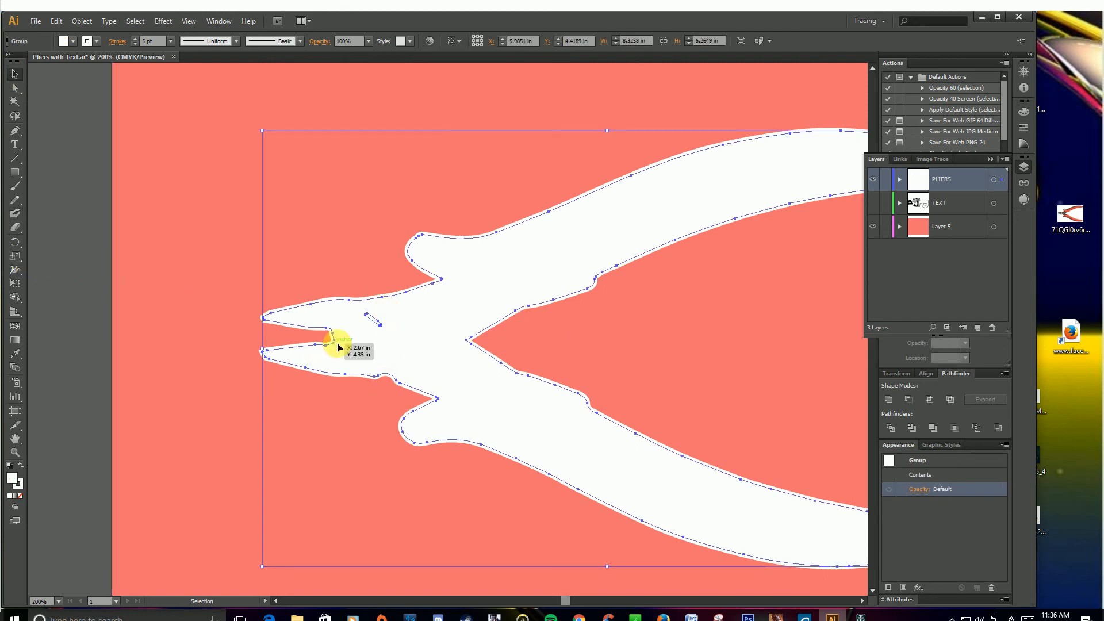
click(15, 298)
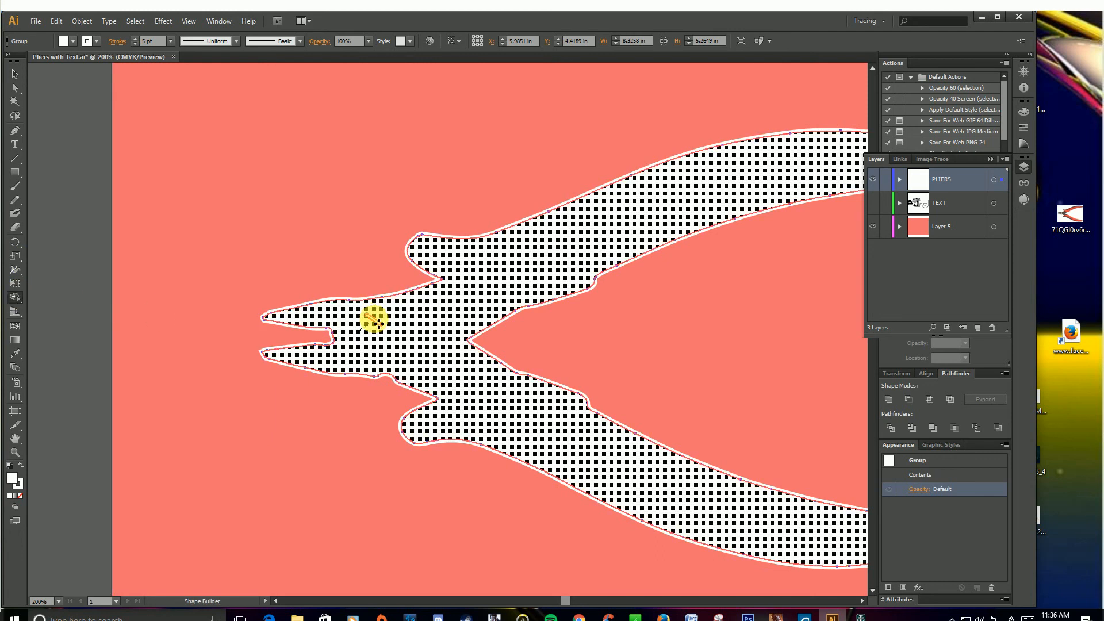
drag(387, 322, 431, 368)
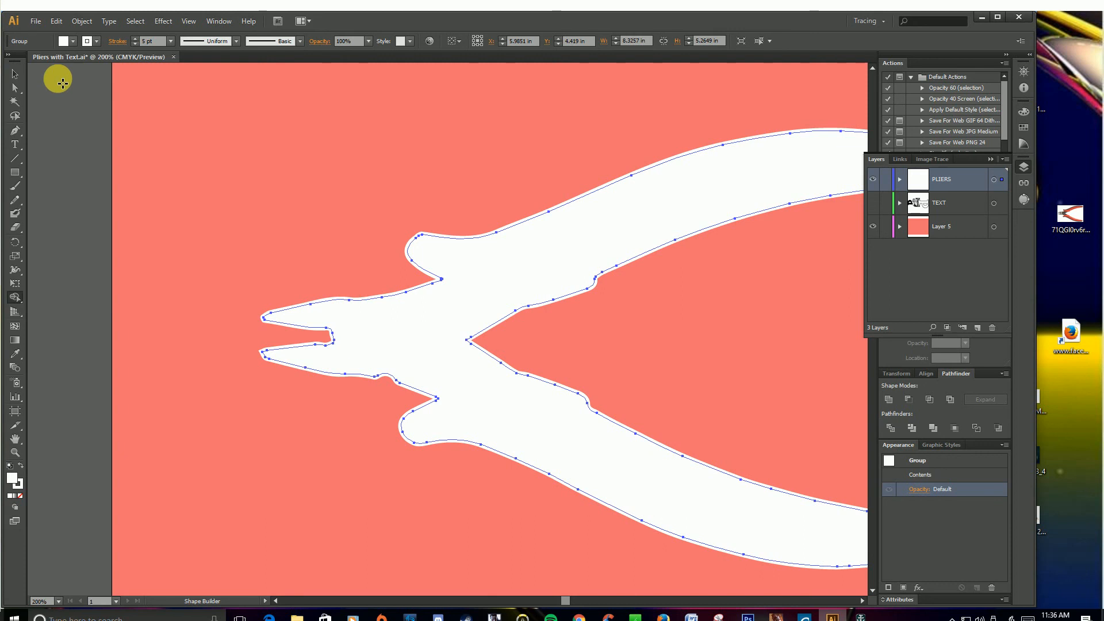
click(15, 73)
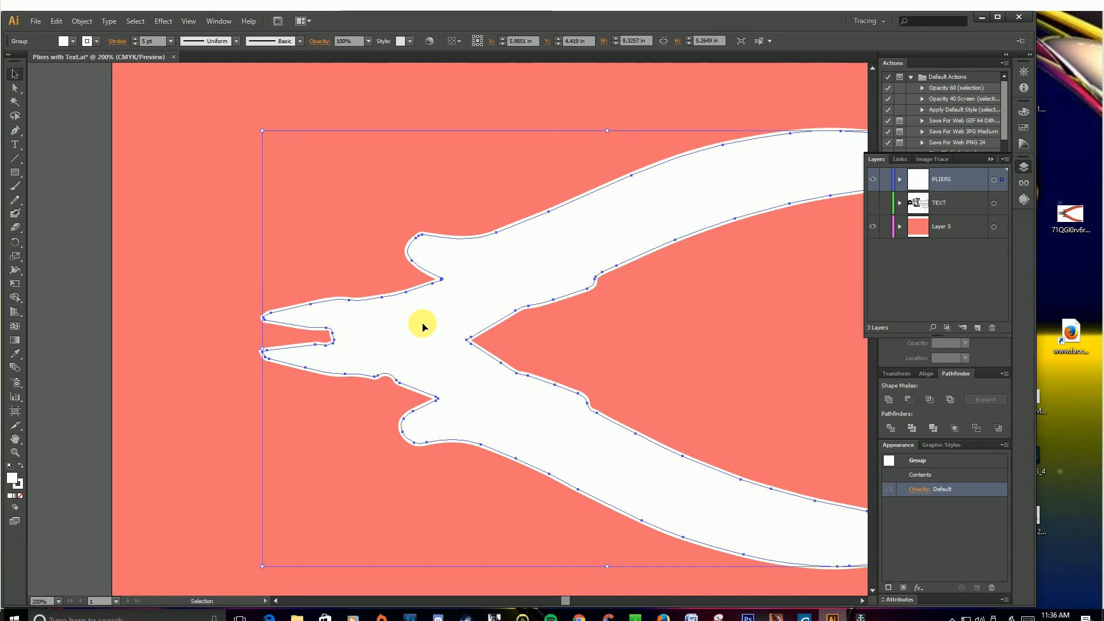
Reset the pliers to the default fill and stroke, set the stroke weight to 4 pt, and swap to black fill with white outline.
click(10, 466)
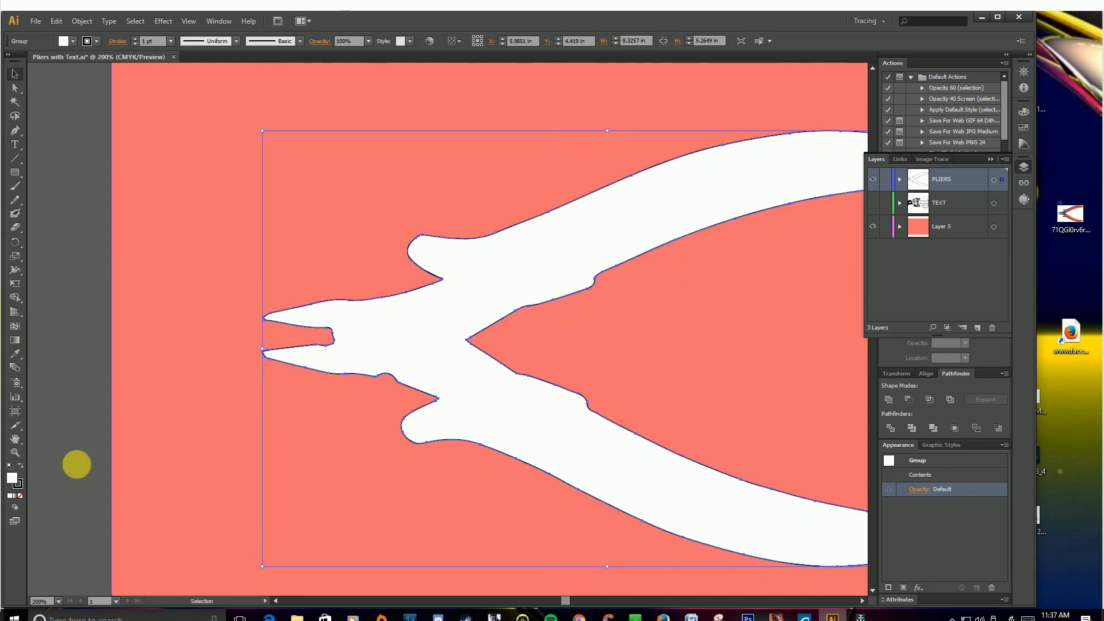
click(134, 38)
click(135, 38)
click(134, 38)
click(19, 464)
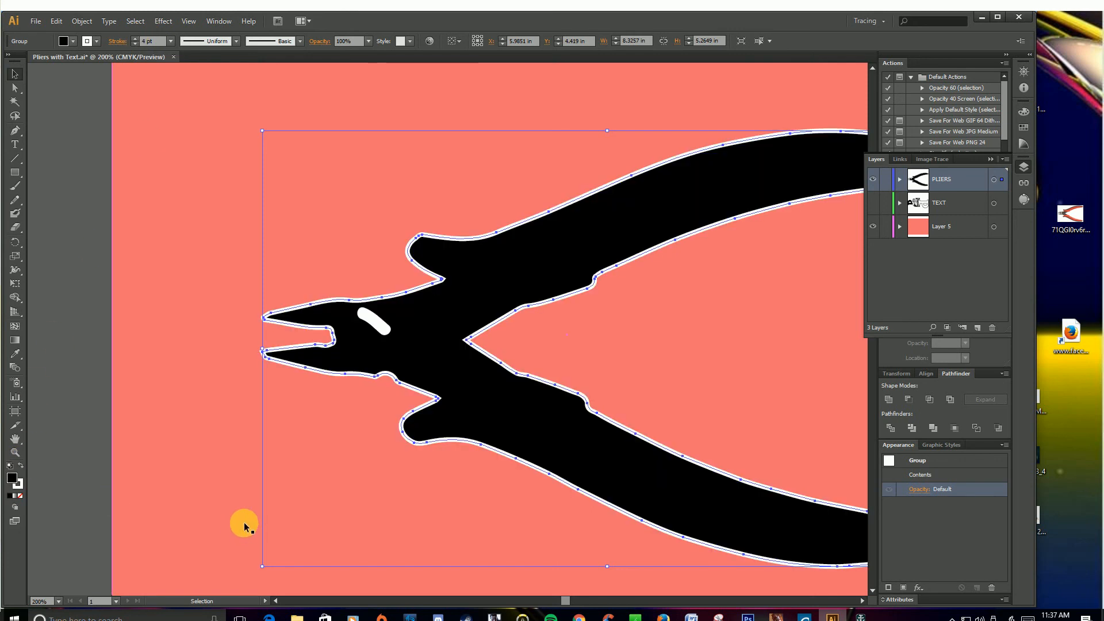
scroll(563, 410, down, 1)
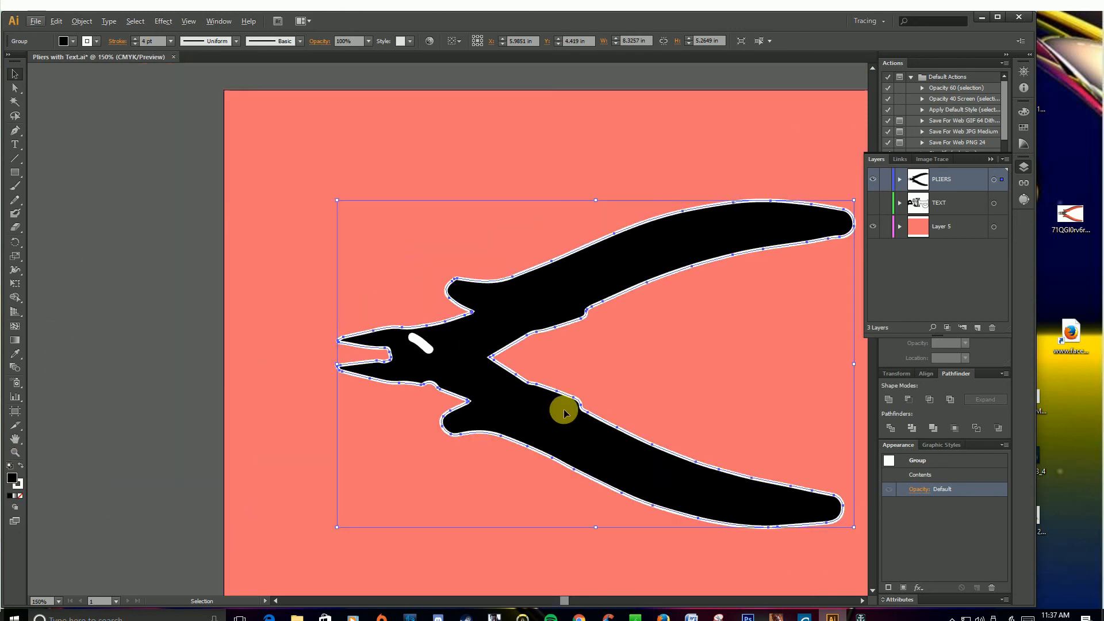